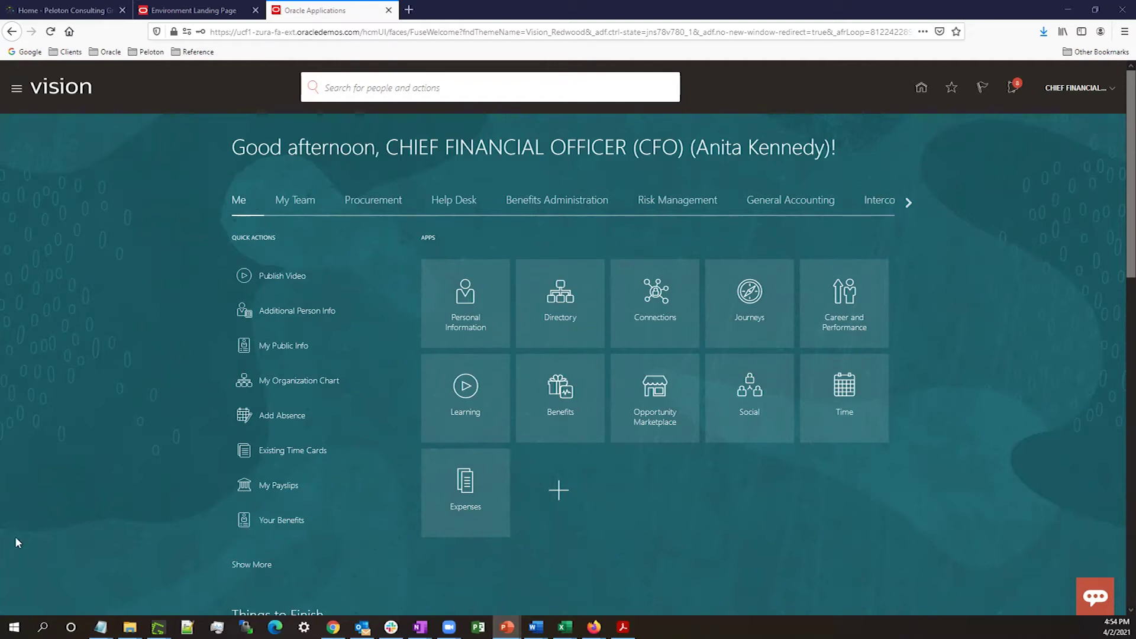
- Open the Approve task for the Annual Compensation Plan 2021 in the team's Workforce Compensation
left_click(290, 202)
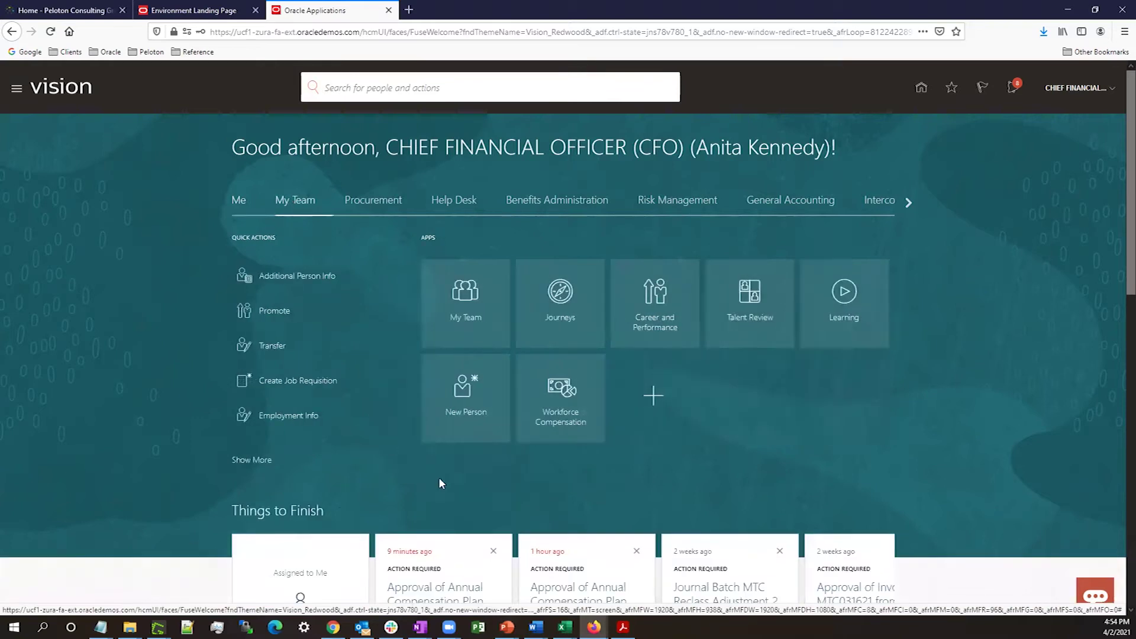
left_click(571, 433)
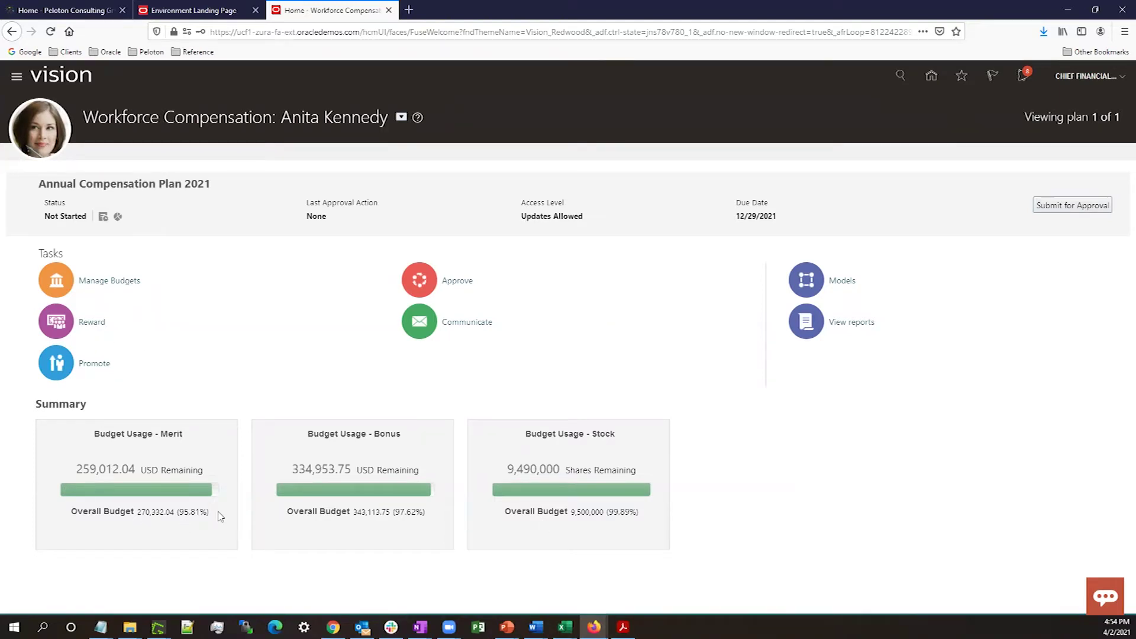
left_click(454, 283)
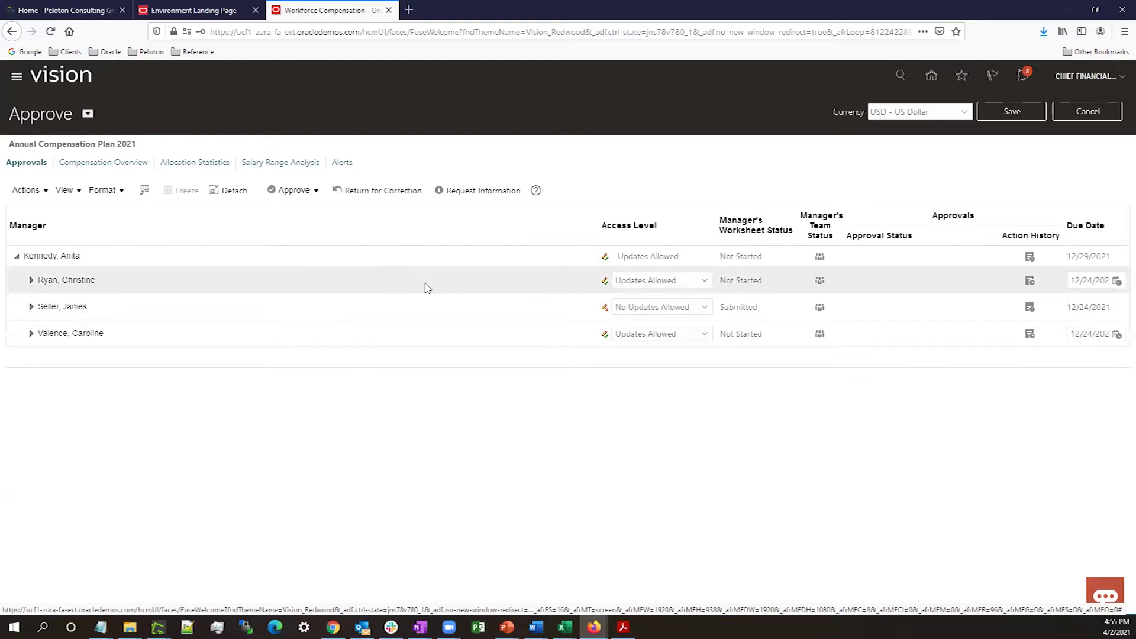
- Review the warning alert summary for the manager with six eligible workers, then close the summary
left_click(338, 161)
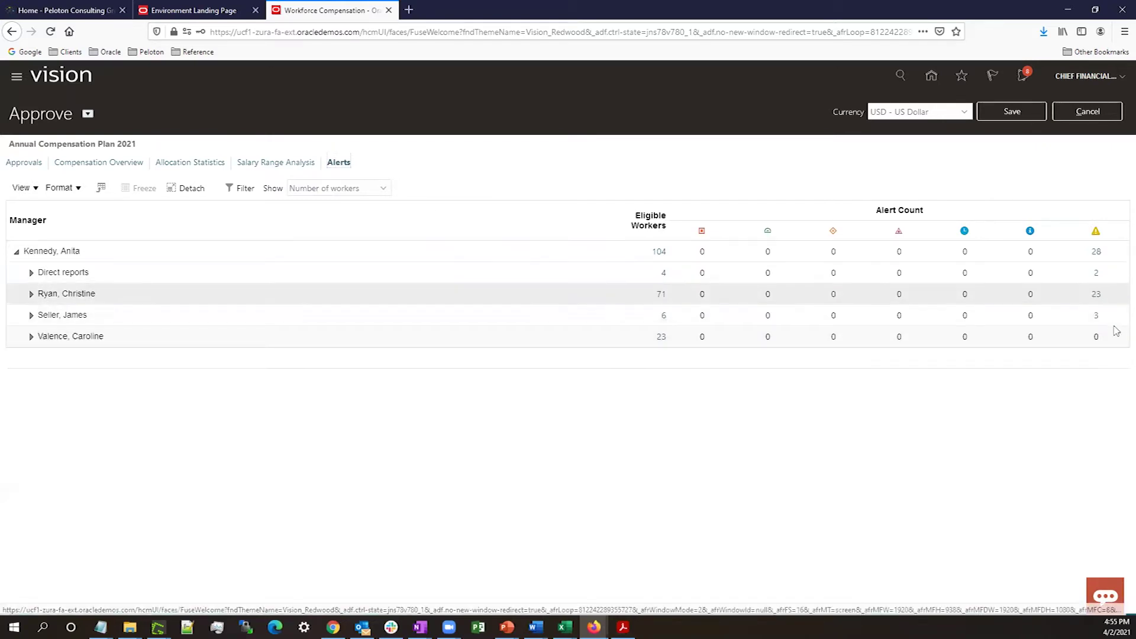
left_click(1097, 317)
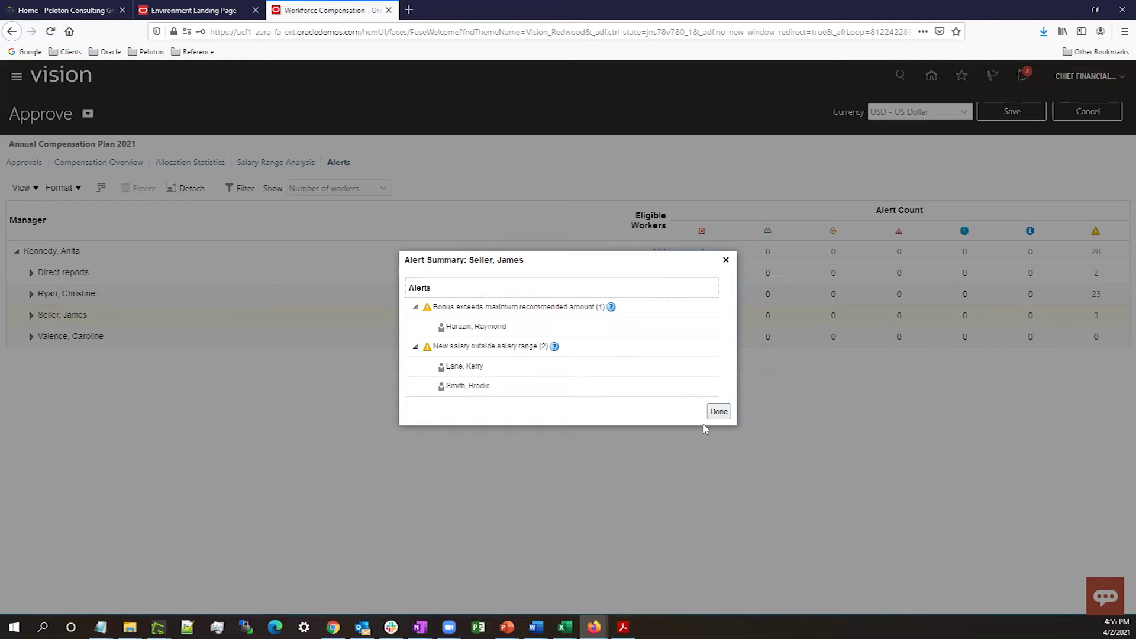
left_click(726, 413)
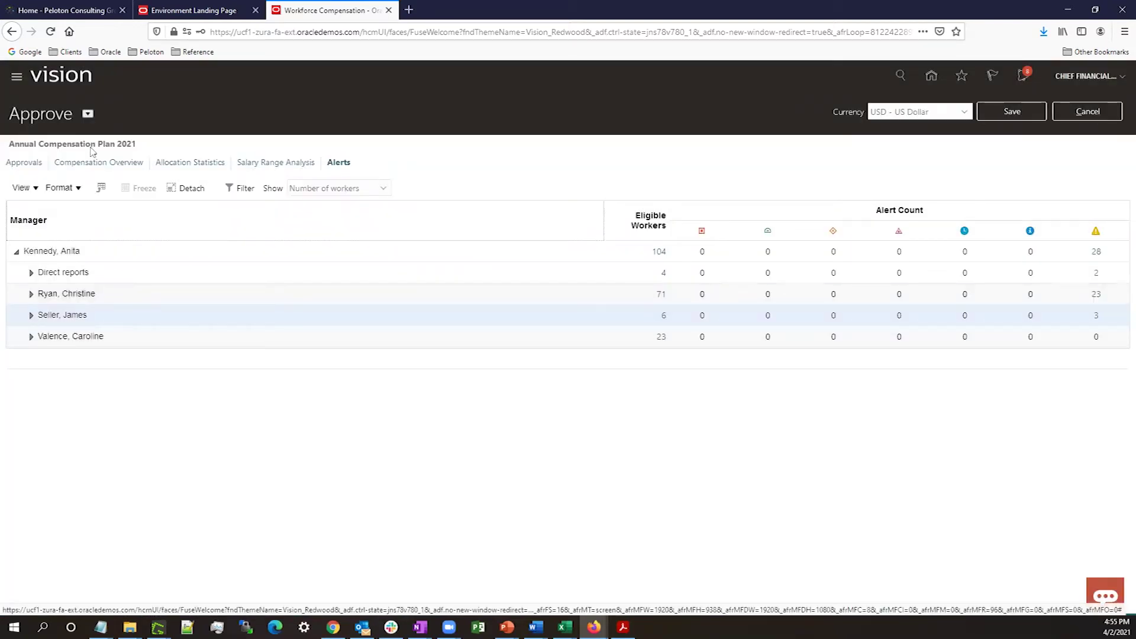
- Examine the approval choices and access level options for the manager with the submitted worksheet in the approvals list
left_click(20, 167)
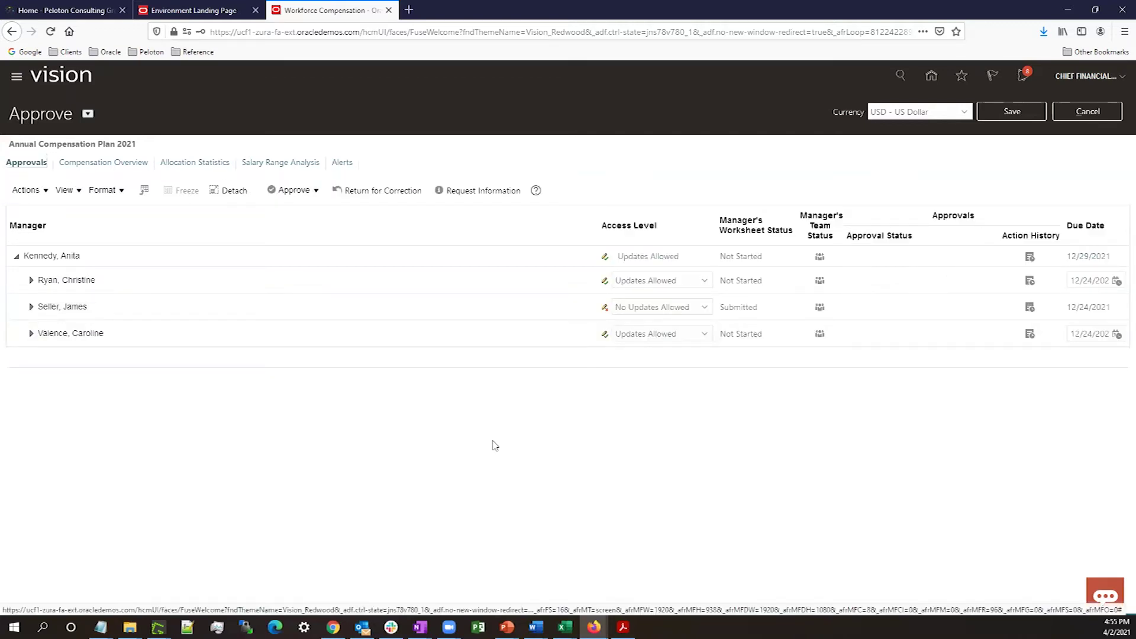
left_click(255, 315)
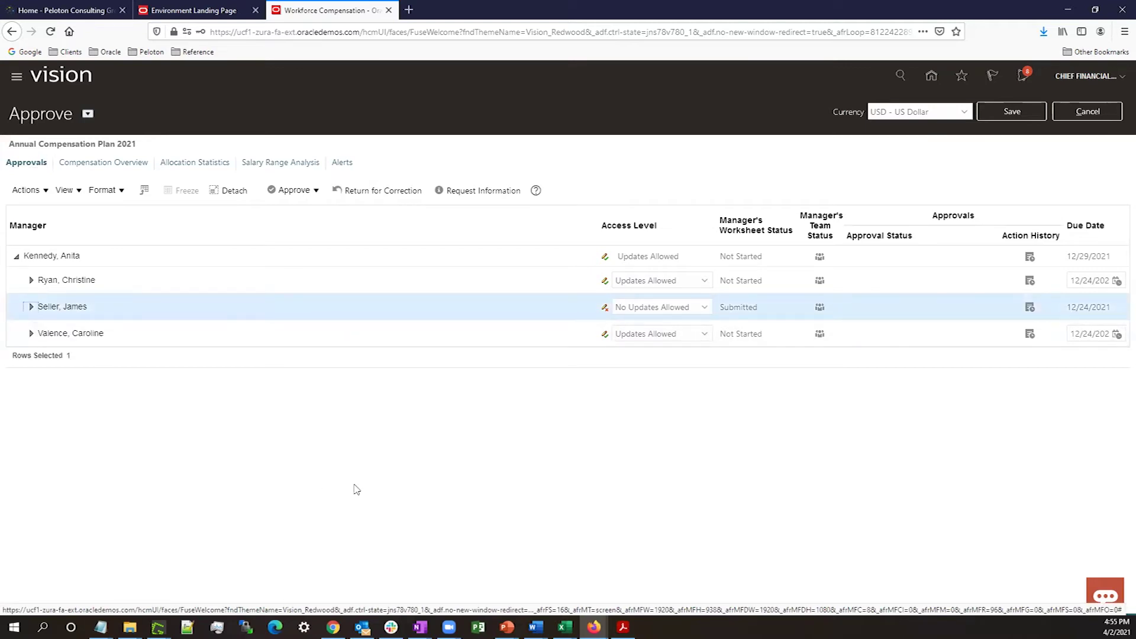
left_click(317, 191)
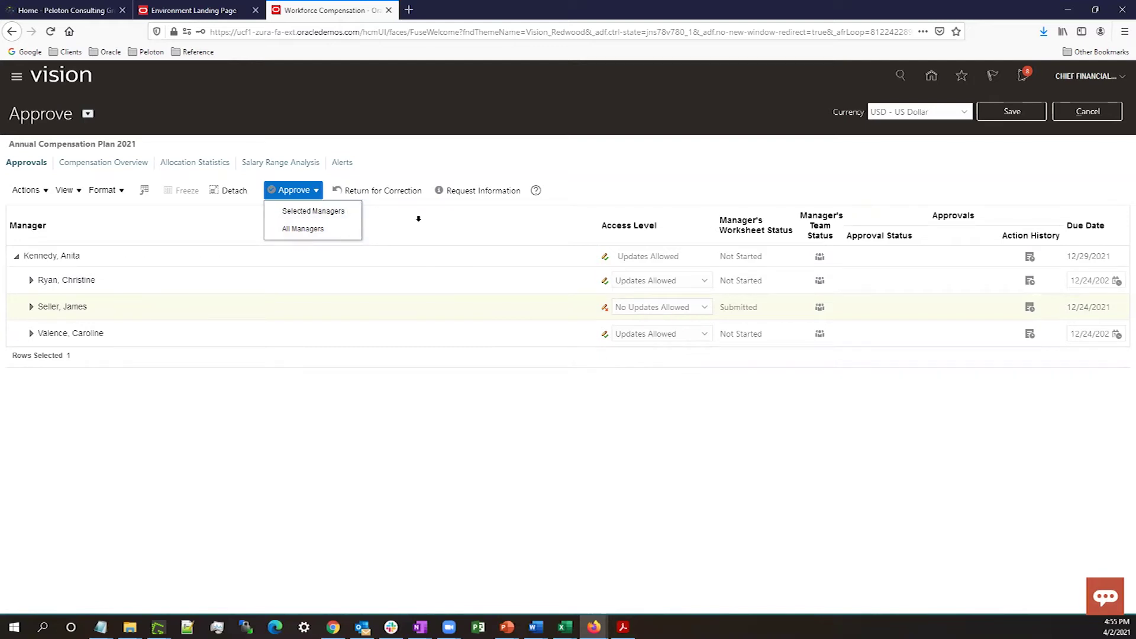
left_click(419, 222)
left_click(312, 312)
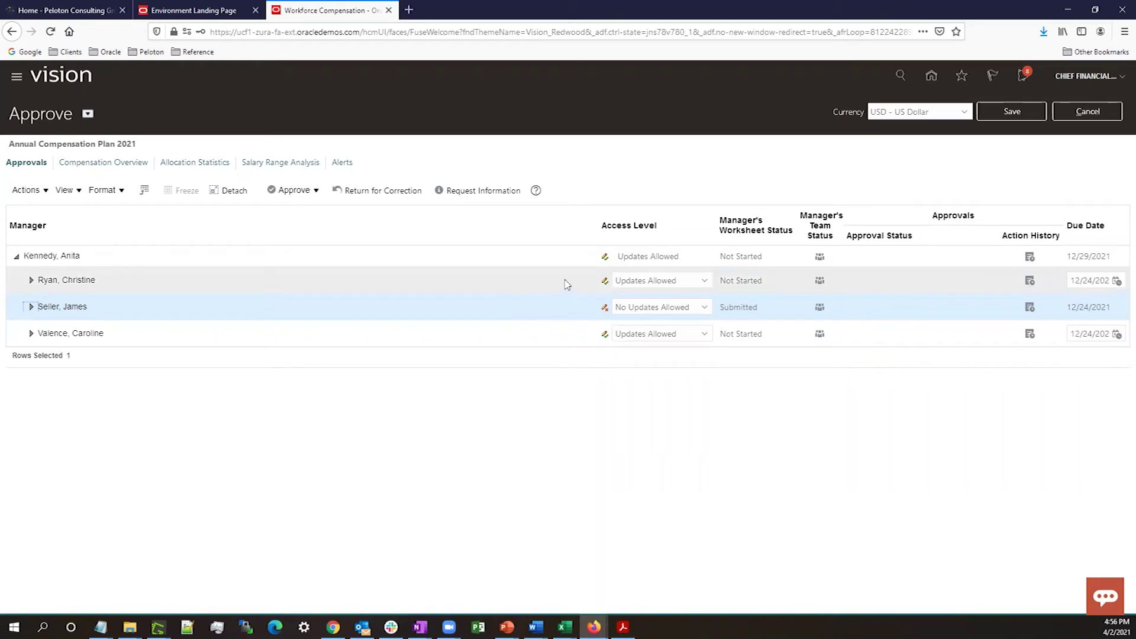
left_click(704, 309)
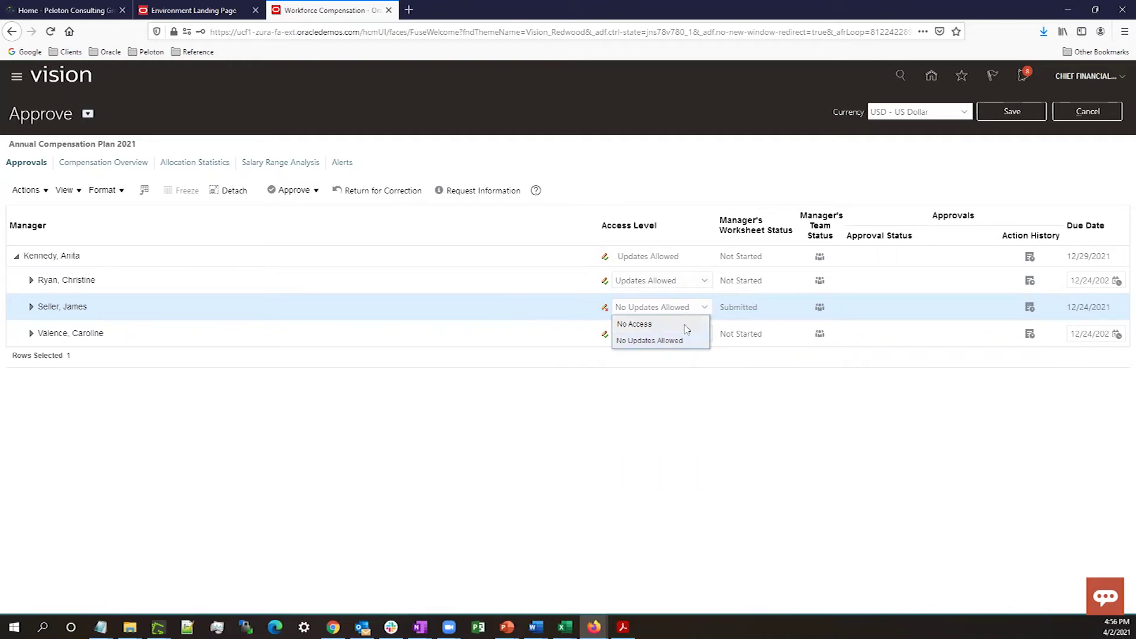
left_click(710, 392)
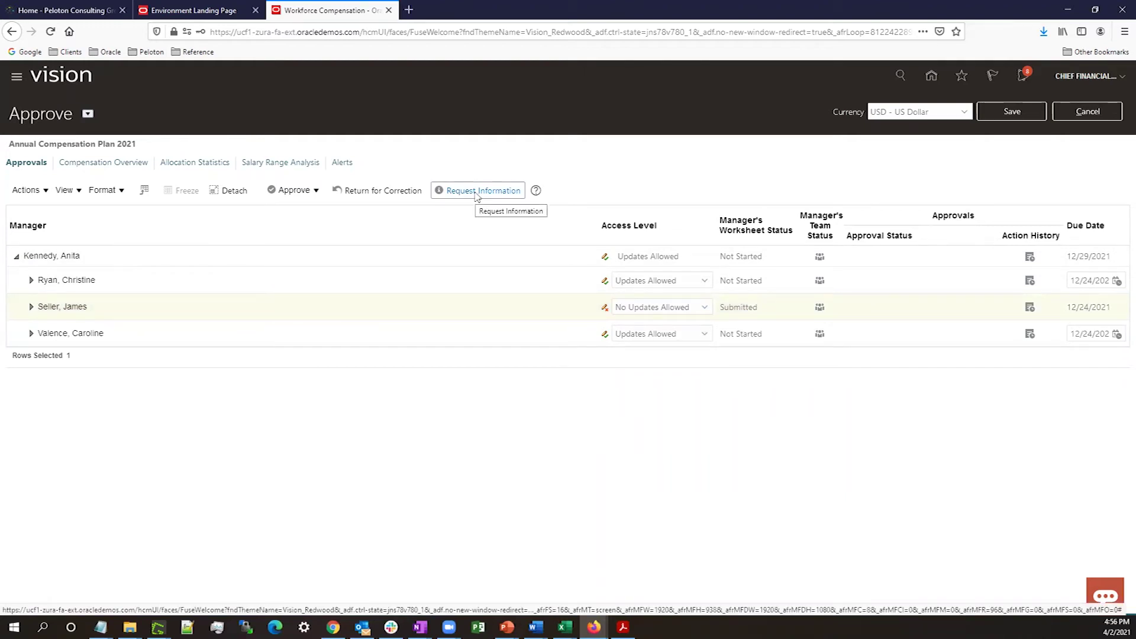
- Approve the submitted worksheet for the selected manager only, without comments, and save the changes
left_click(340, 306)
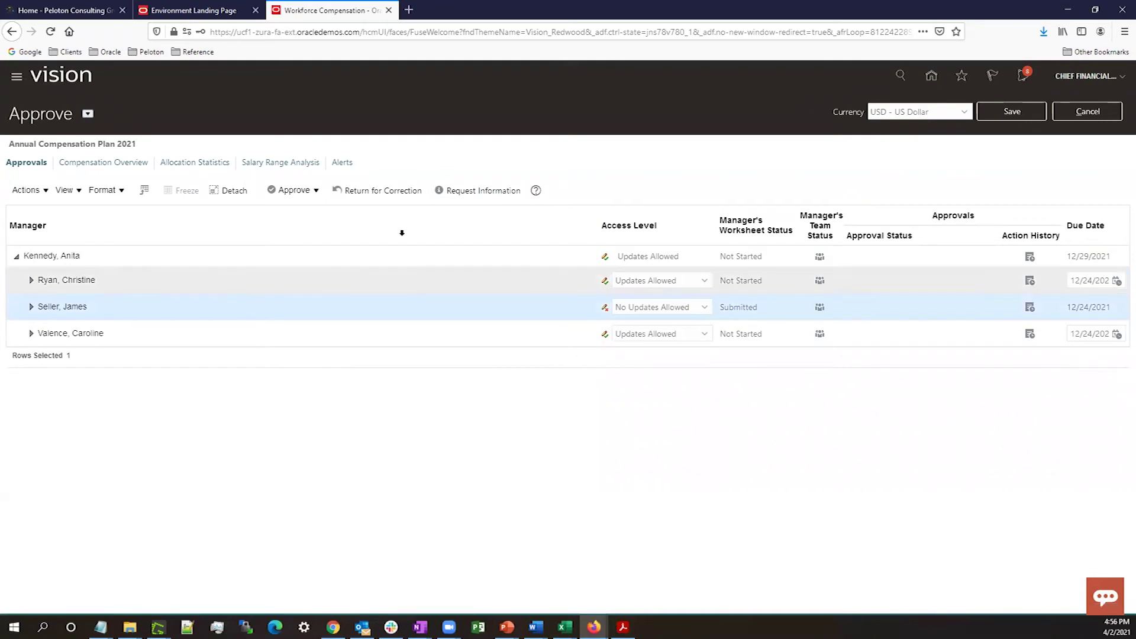
left_click(316, 191)
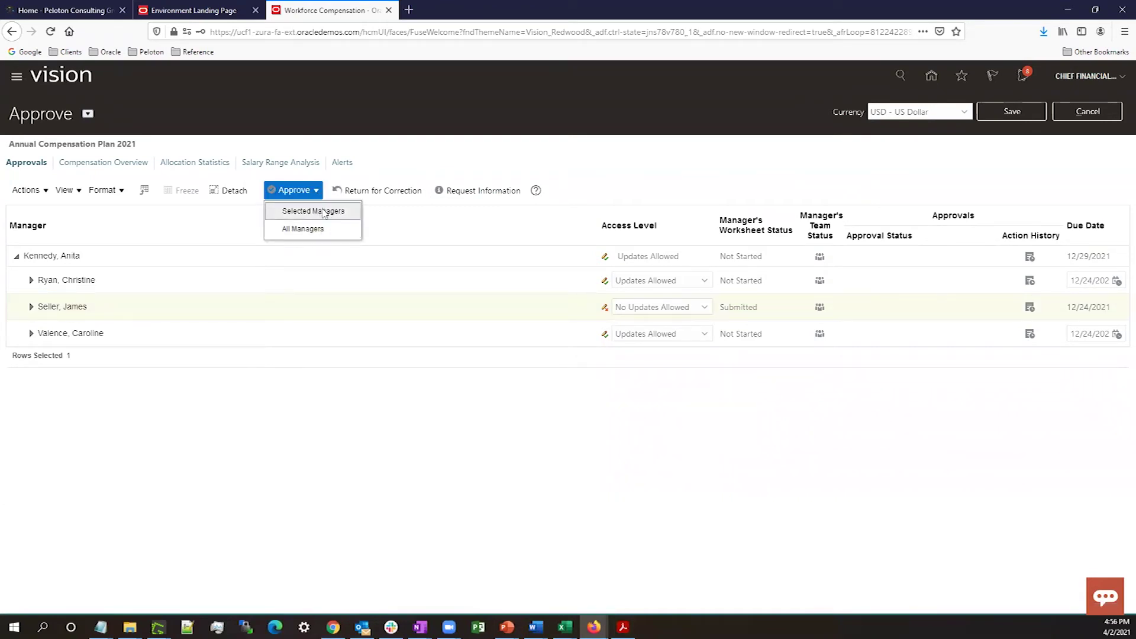
left_click(325, 212)
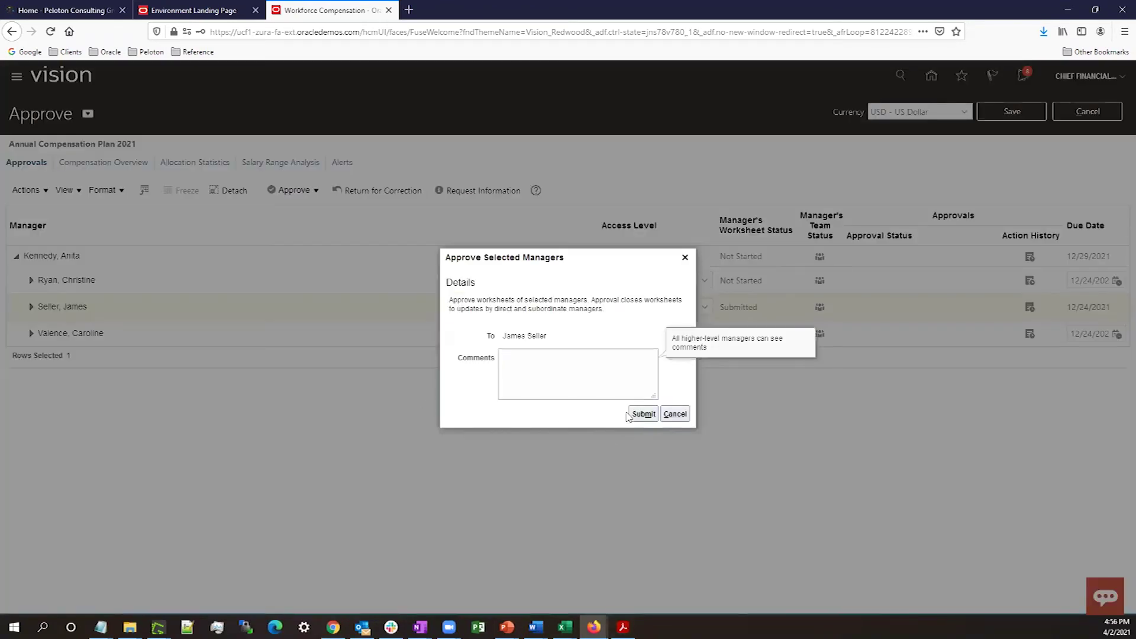
left_click(638, 415)
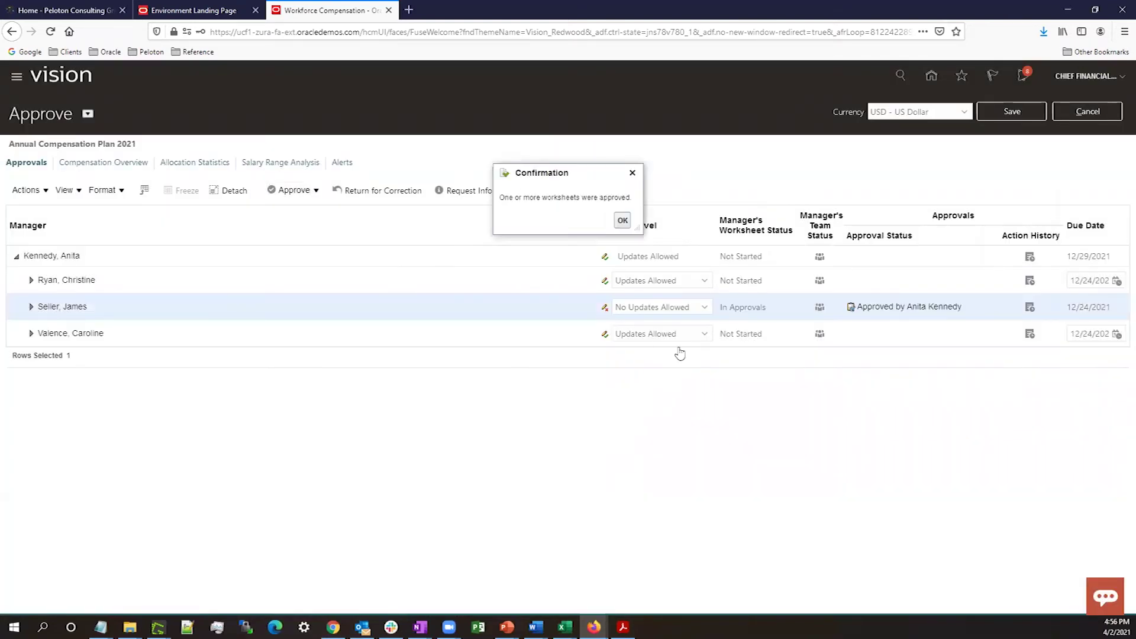
left_click(623, 221)
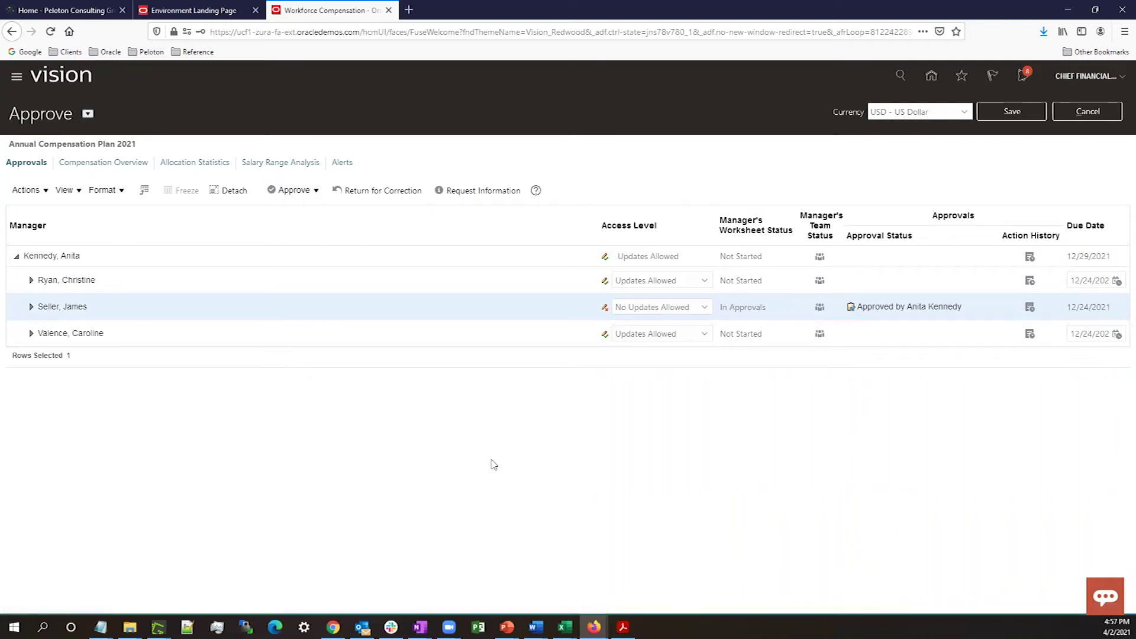
left_click(1012, 110)
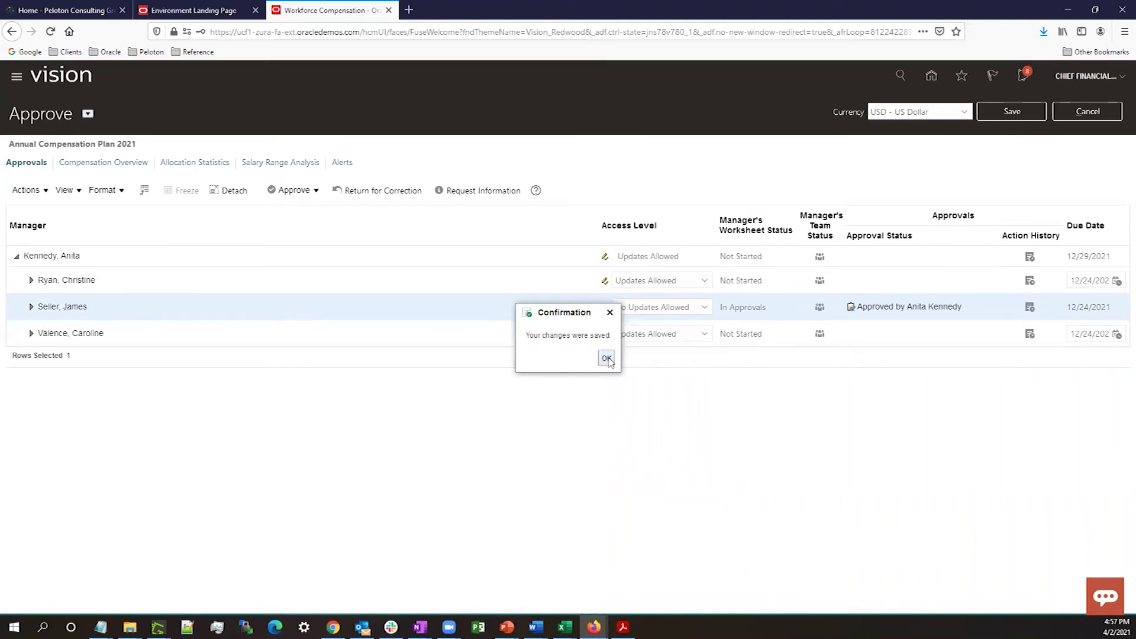
left_click(607, 358)
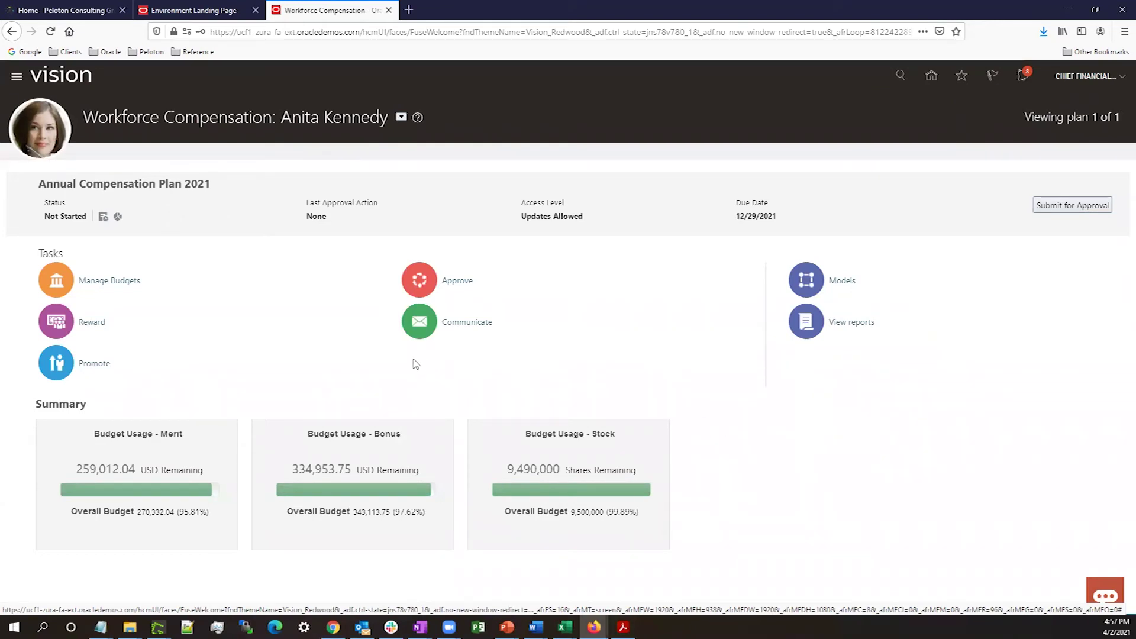
- Open the Communicate task and expand the approved manager's team down to the first subordinate manager's workers
left_click(477, 325)
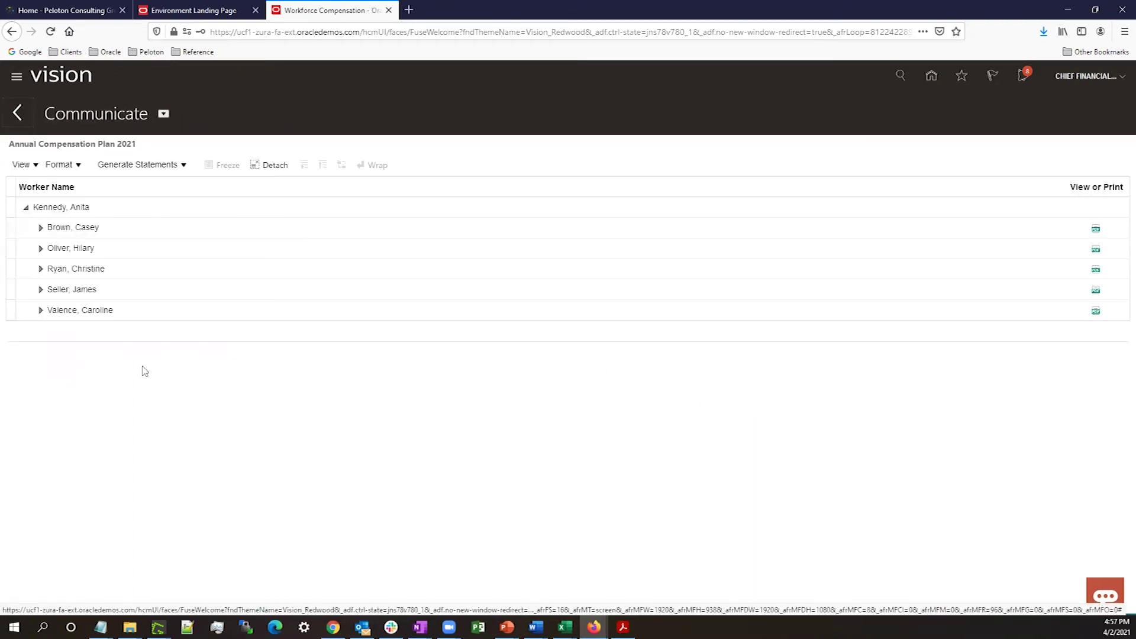
left_click(40, 290)
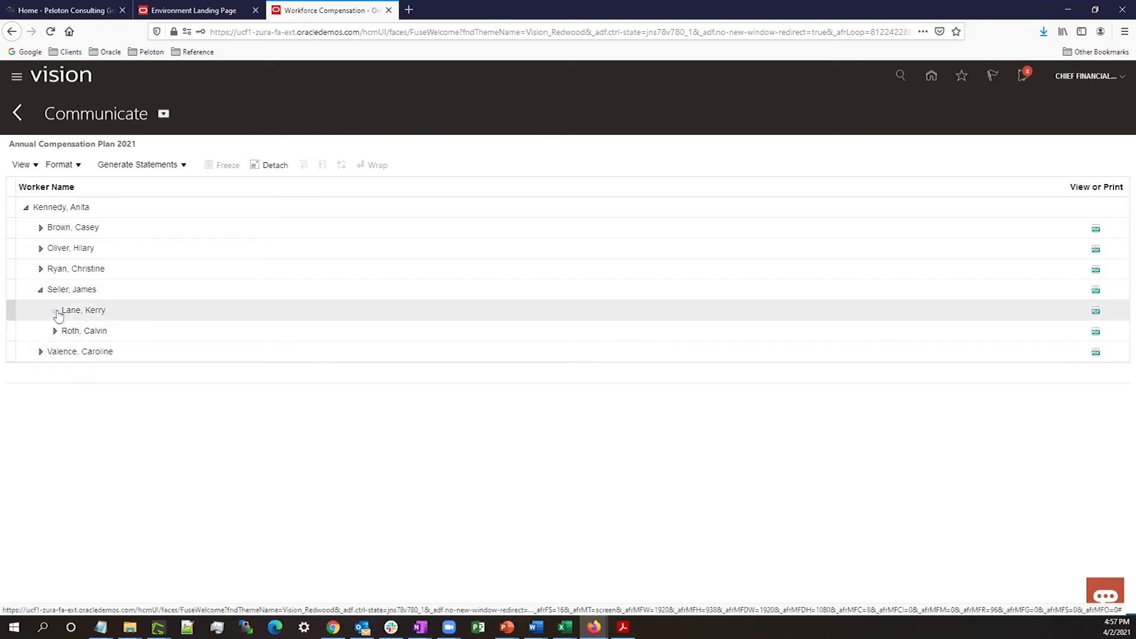
left_click(56, 311)
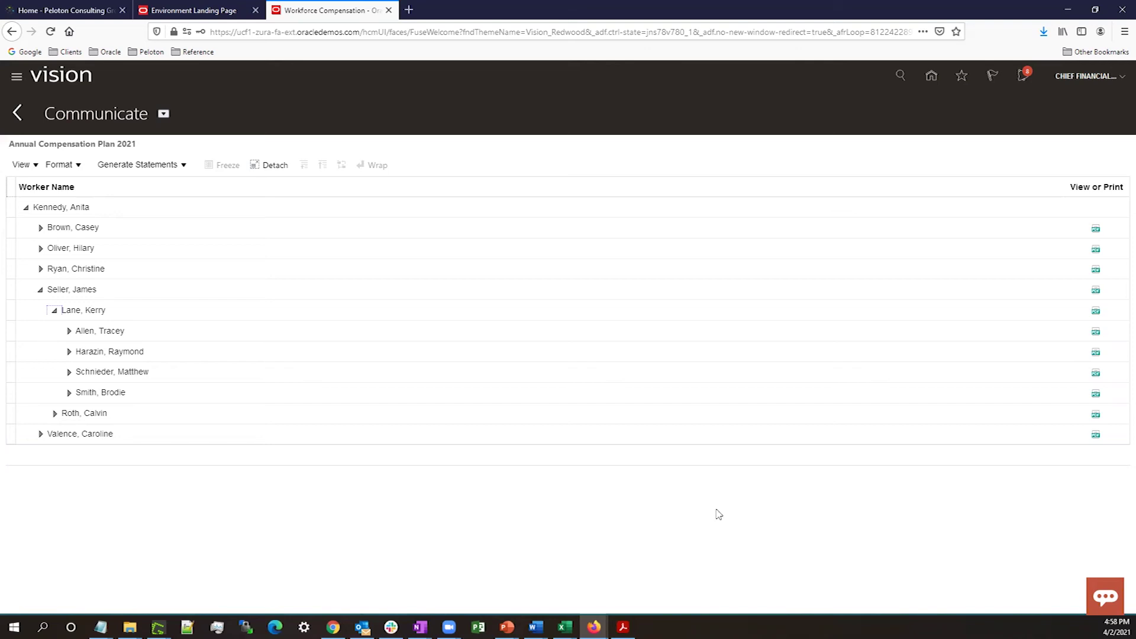
- Generate the Annual Compensation Letter for the first worker under that subordinate manager and open the PDF in Adobe Acrobat Reader
left_click(494, 332)
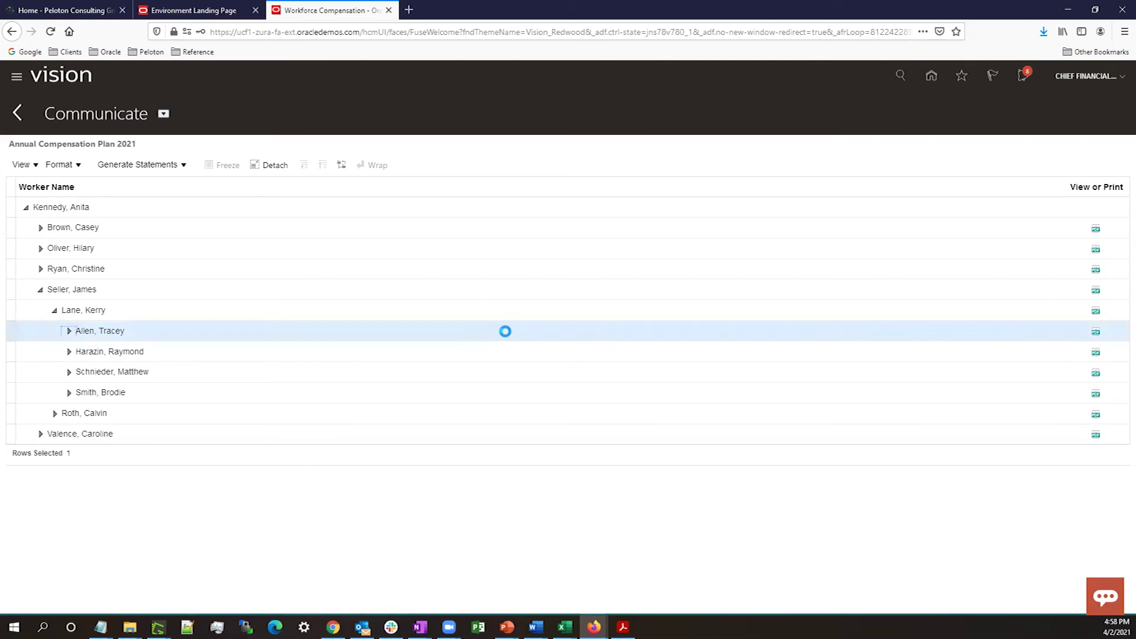
left_click(1097, 332)
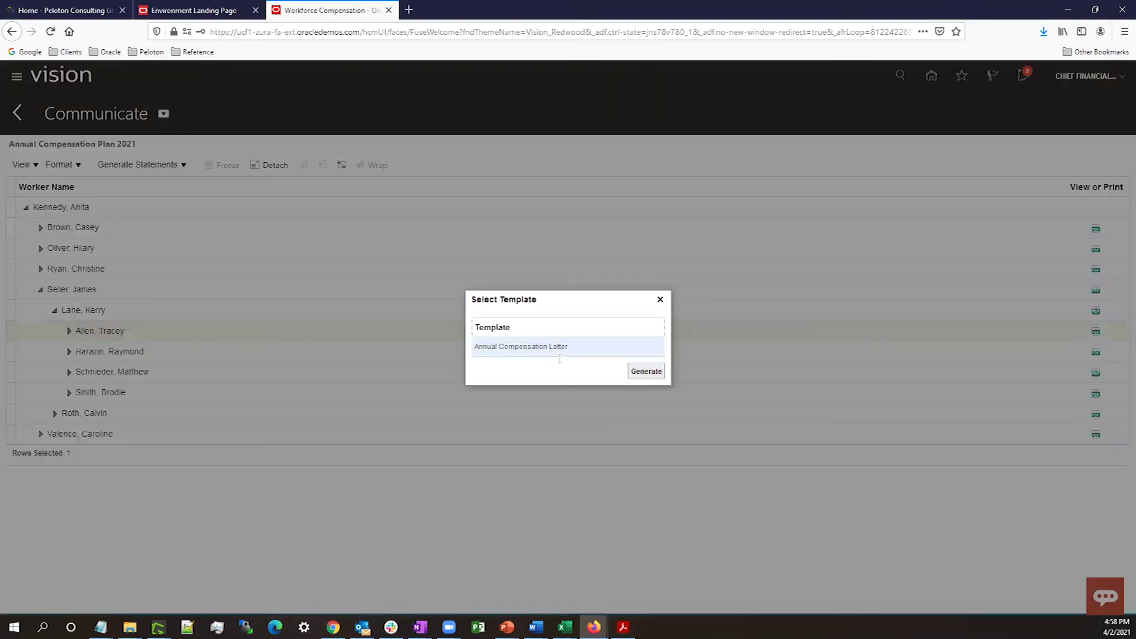
left_click(644, 373)
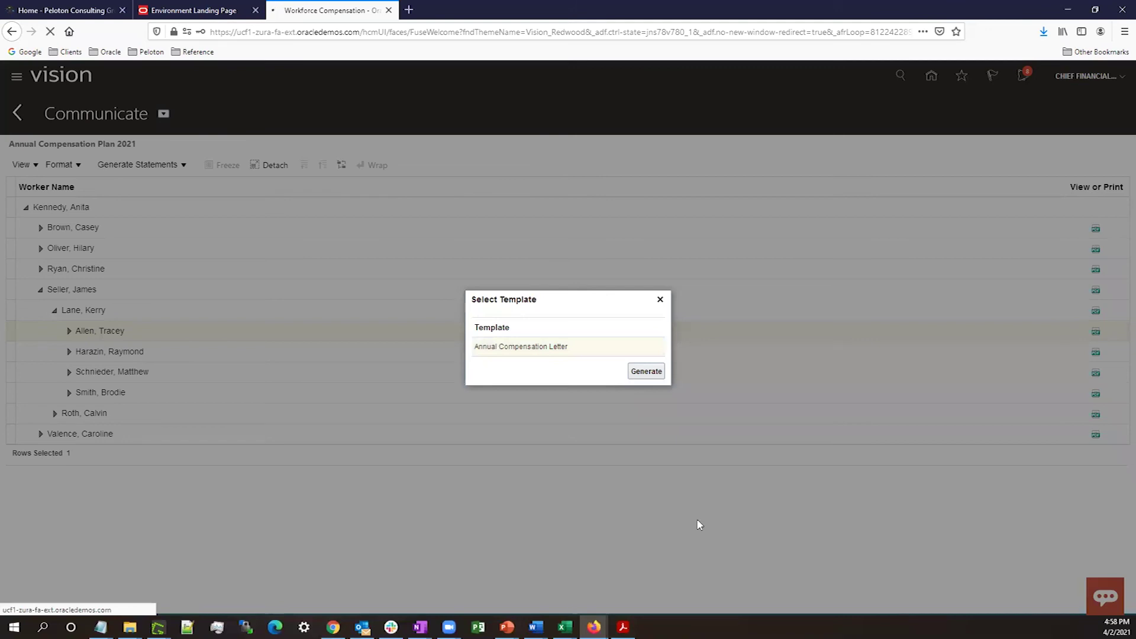
left_click(199, 290)
left_click(327, 352)
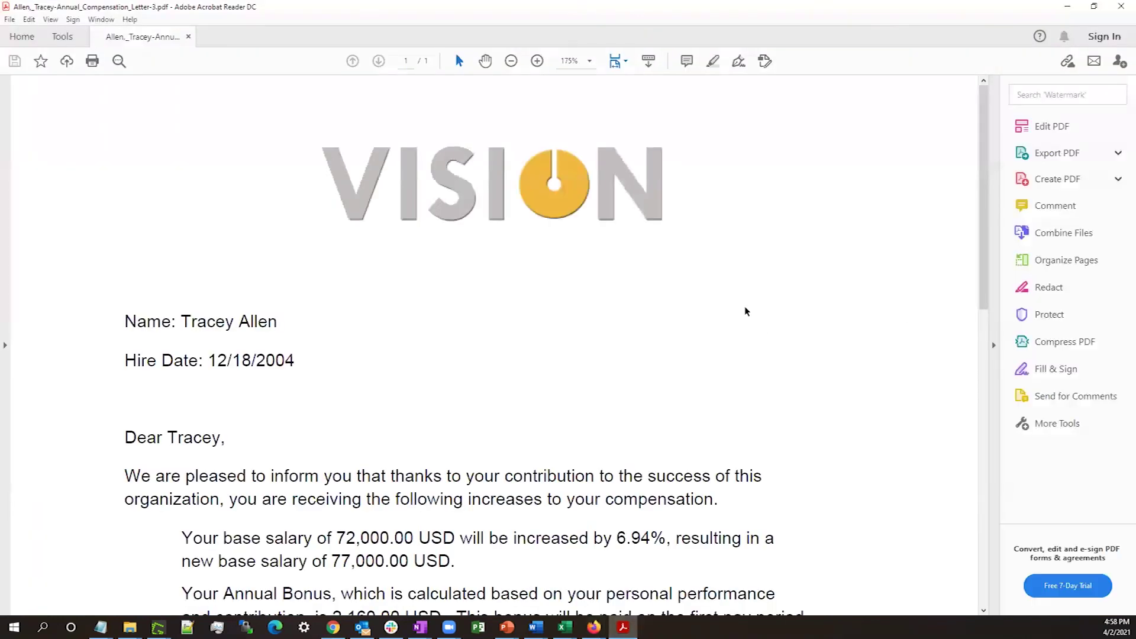
- Read through the worker's compensation letter, including the salary increase, annual bonus and closing text
scroll(316, 293, "down", 1)
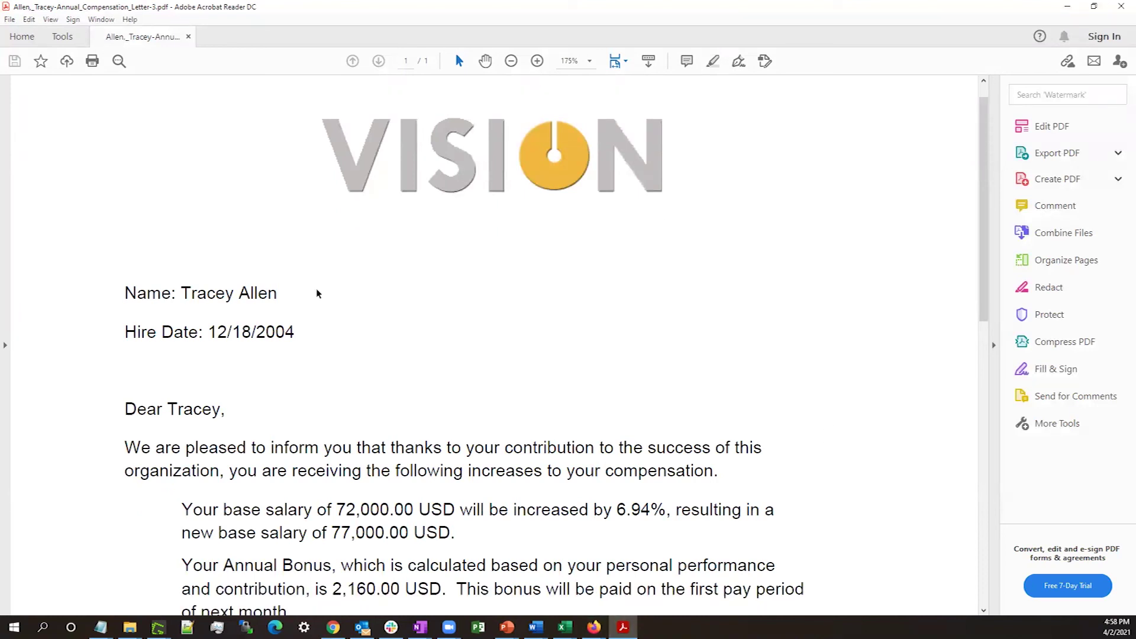
scroll(316, 293, "down", 5)
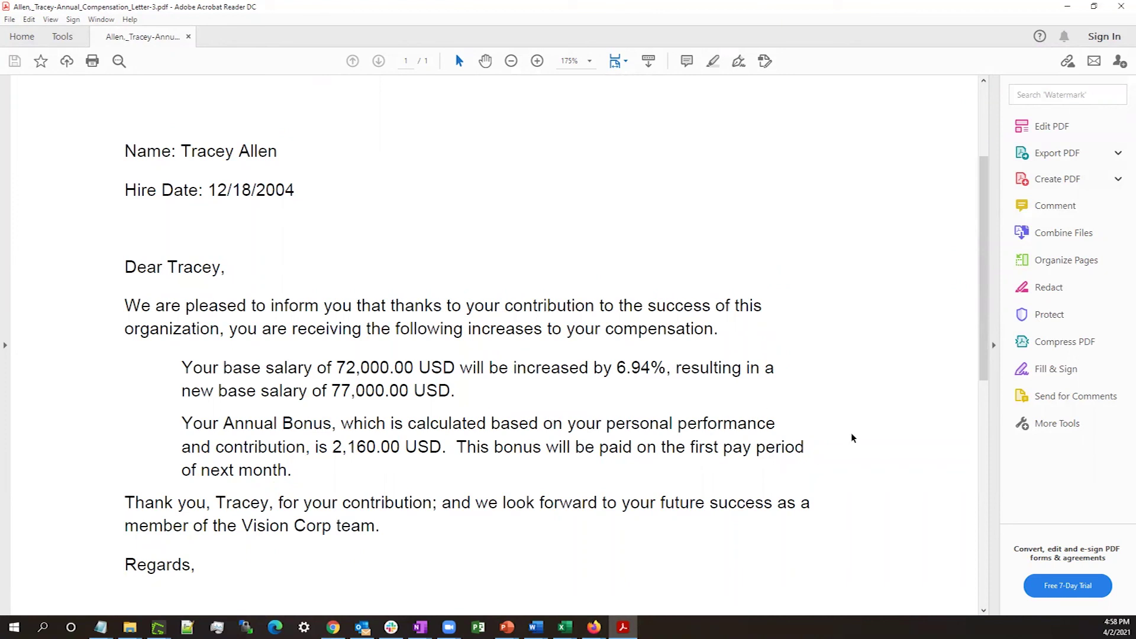
scroll(853, 440, "down", 5)
scroll(764, 488, "up", 4)
scroll(764, 488, "up", 7)
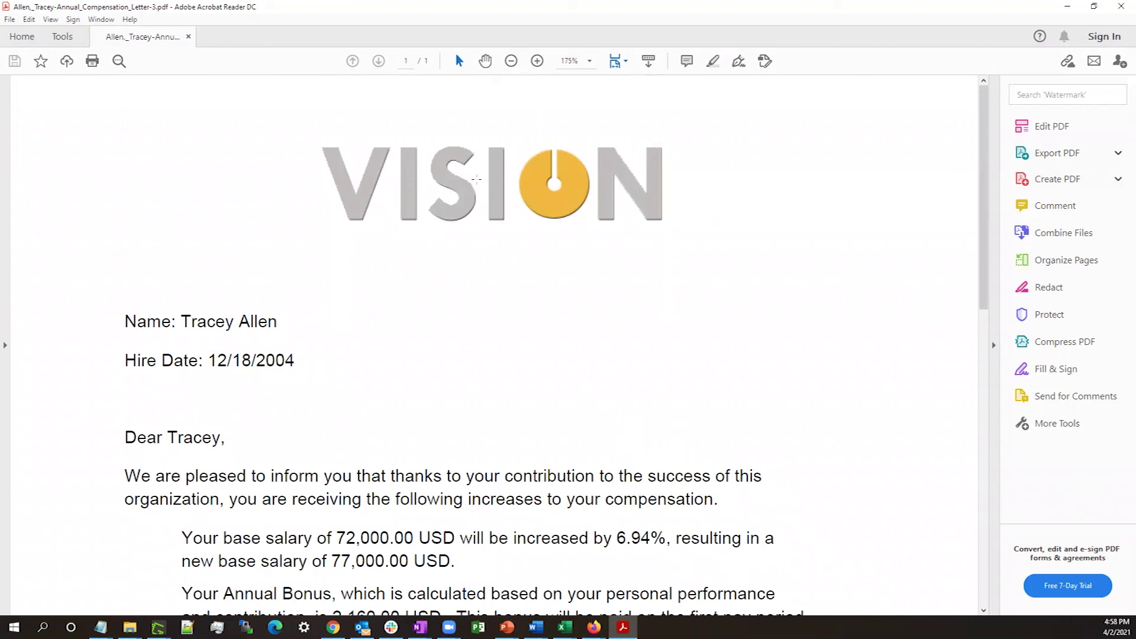
scroll(800, 489, "down", 1)
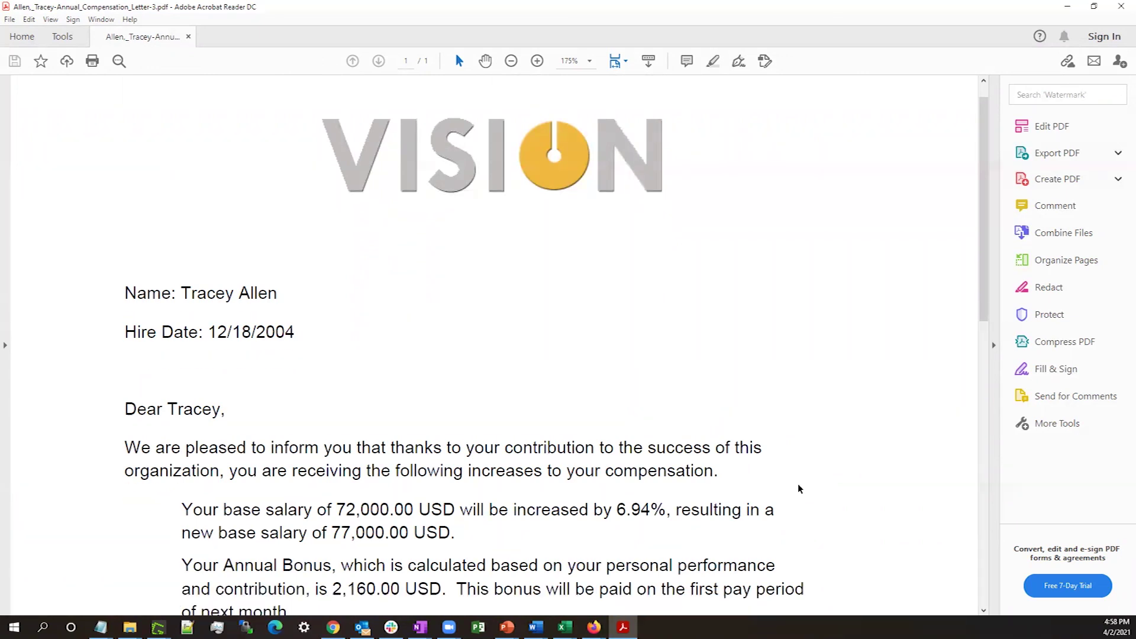